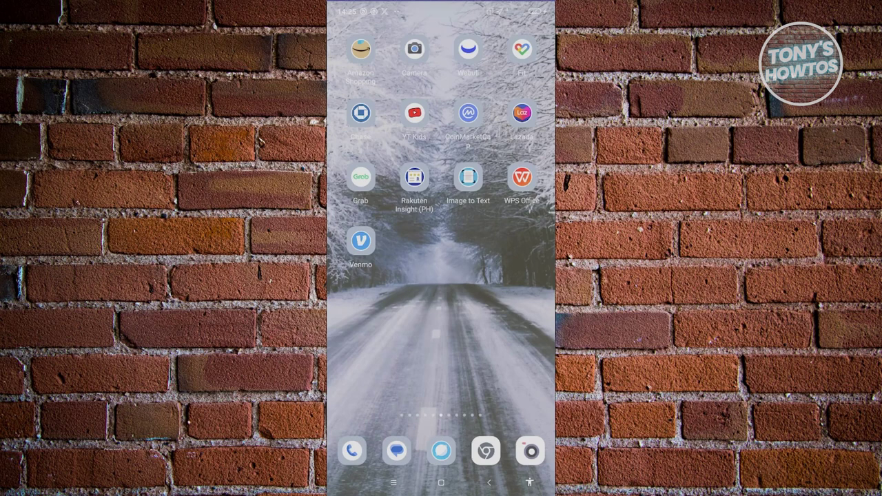
pyautogui.click(360, 177)
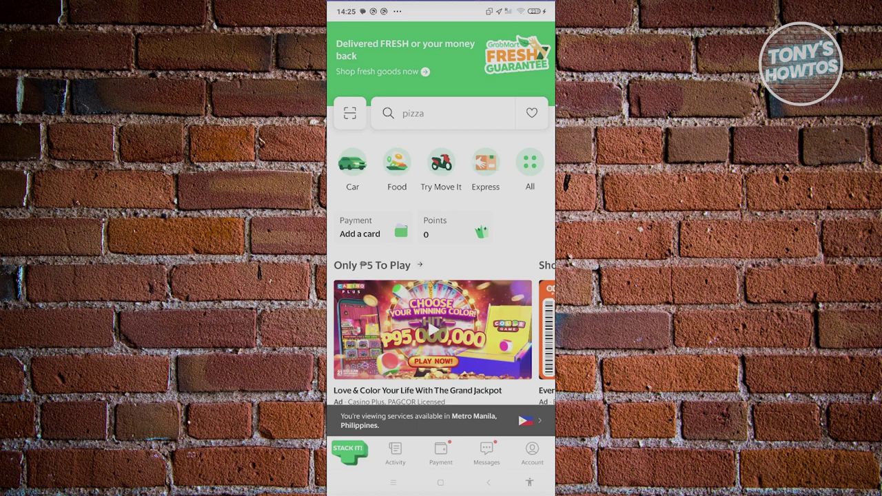
# - Start a Car booking with NAIA Terminal 2 Domestic Departure Entrance as pickup, accepting the distance warning
pyautogui.click(352, 163)
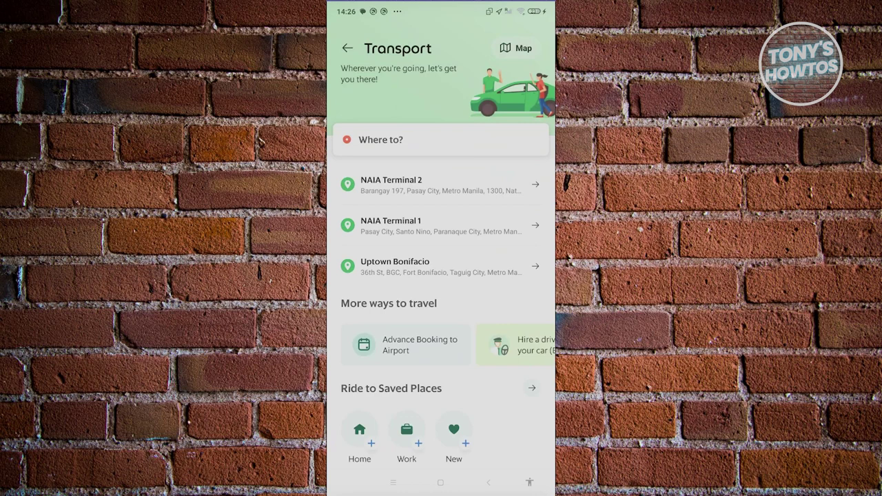
pyautogui.scroll(-1, 441, 276)
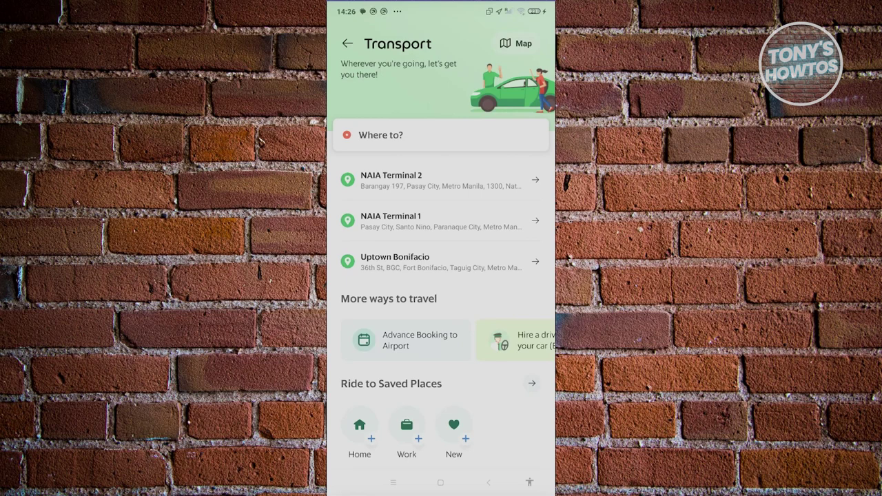
pyautogui.click(441, 135)
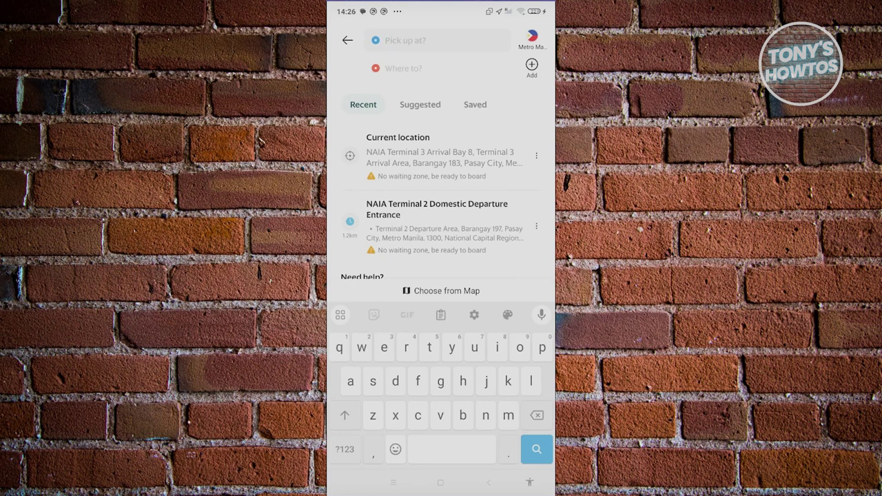
pyautogui.click(436, 209)
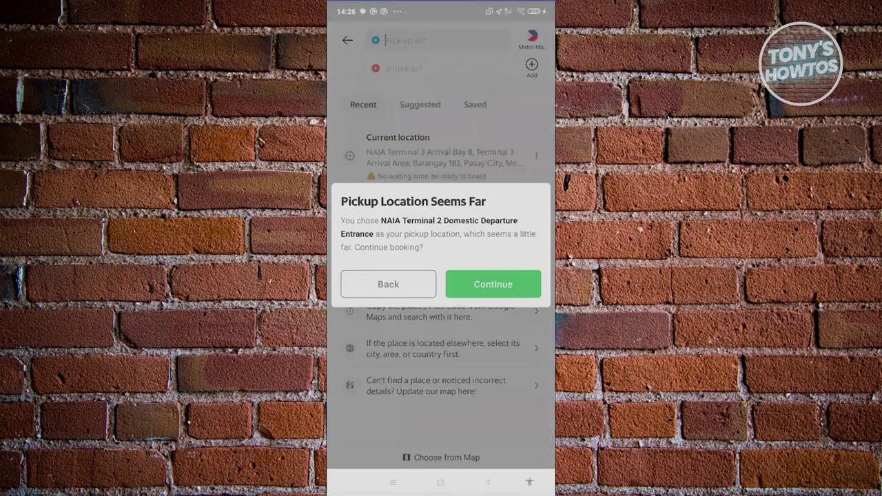
pyautogui.click(493, 284)
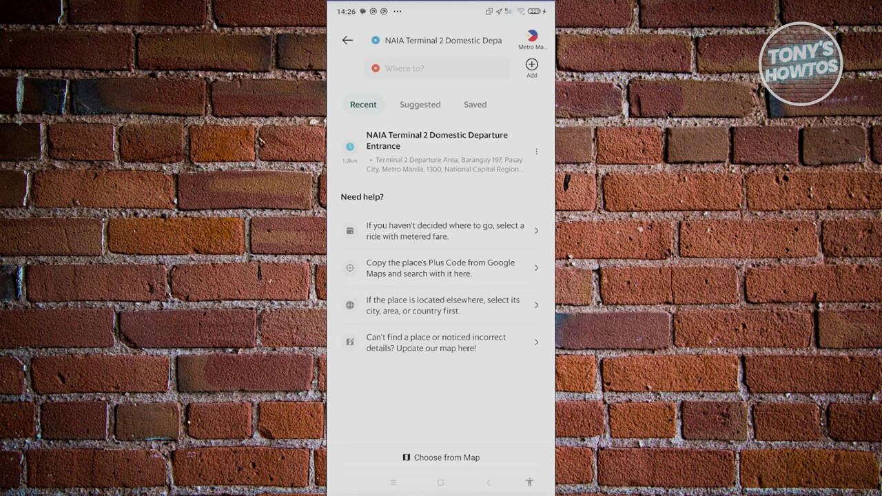
# - Search 'sm north' and choose SM City North EDSA Main Entrance as the destination
pyautogui.write('sm')
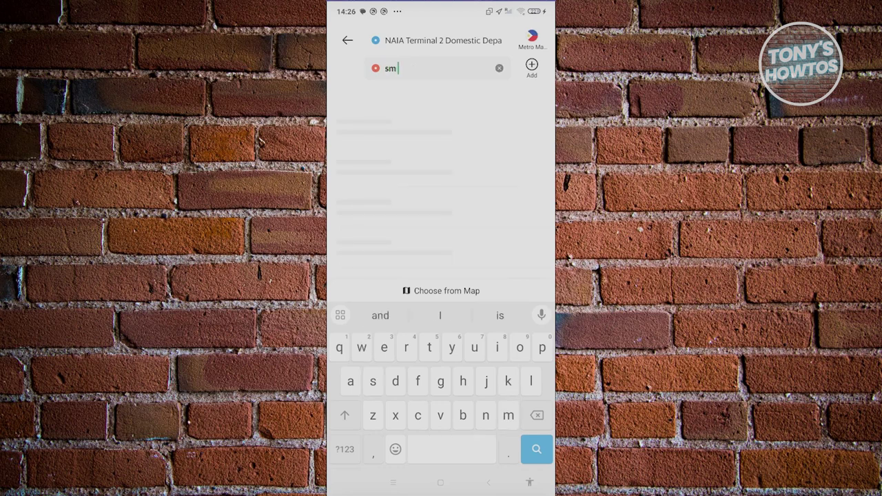
pyautogui.write(' north')
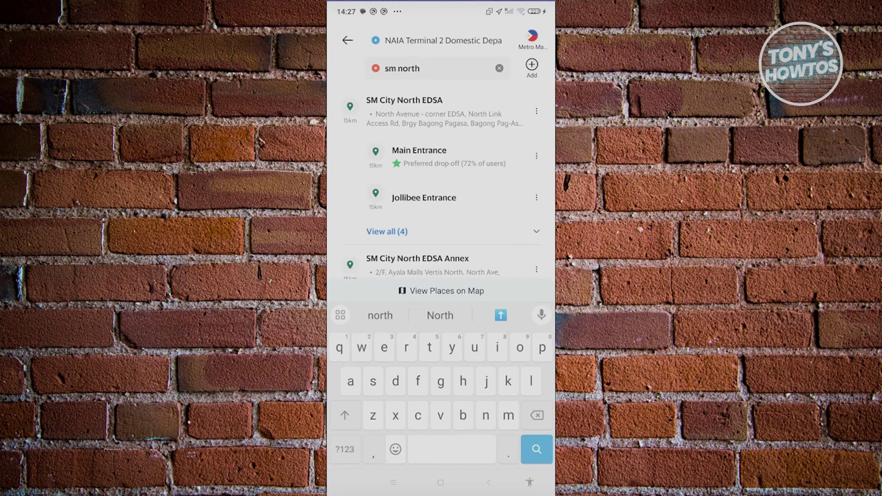
pyautogui.click(413, 110)
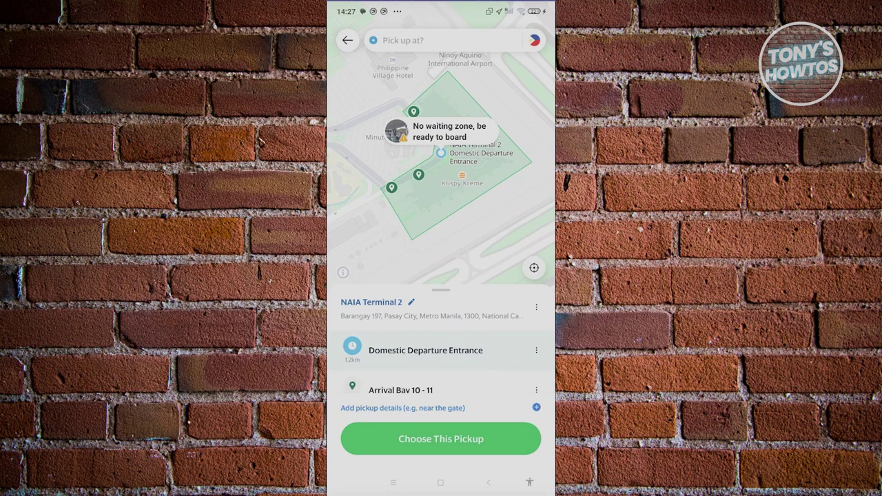
# - Review the Terminal 2 pickup points and confirm Domestic Departure Entrance as the pickup
pyautogui.moveTo(441, 290); pyautogui.dragTo(441, 27)
pyautogui.moveTo(441, 221); pyautogui.dragTo(441, 179)
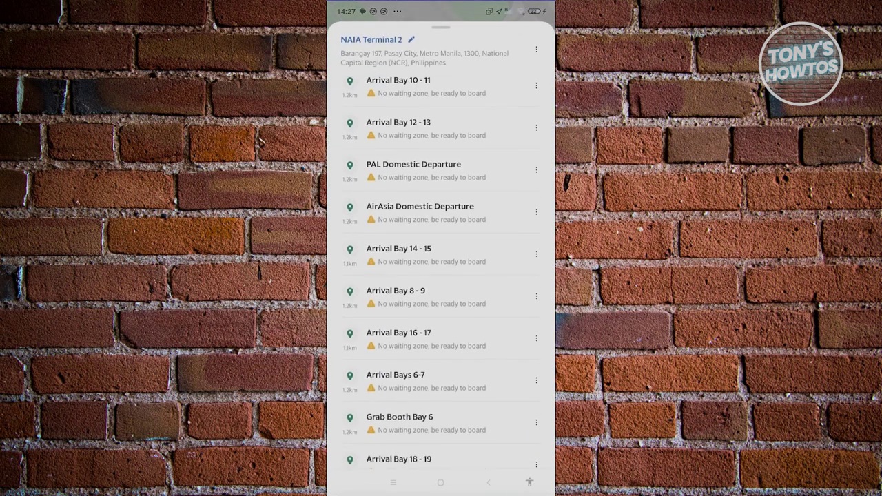
pyautogui.moveTo(441, 137); pyautogui.dragTo(441, 310)
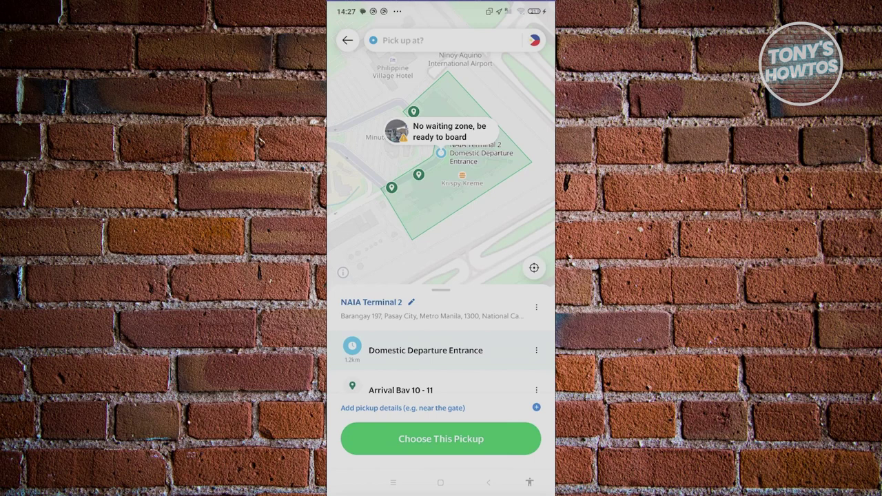
pyautogui.click(441, 439)
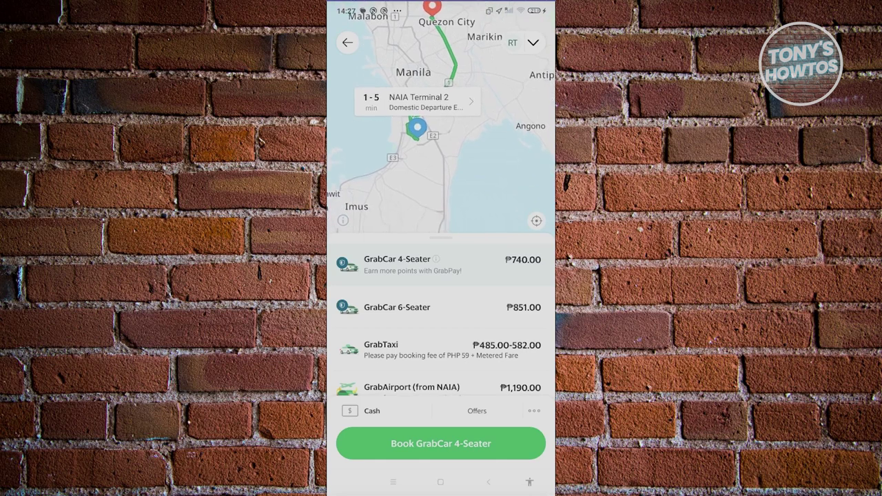
# - Browse the For You and Everyday vehicle options and fares, then bring up Offers
pyautogui.moveTo(441, 262); pyautogui.dragTo(441, 83)
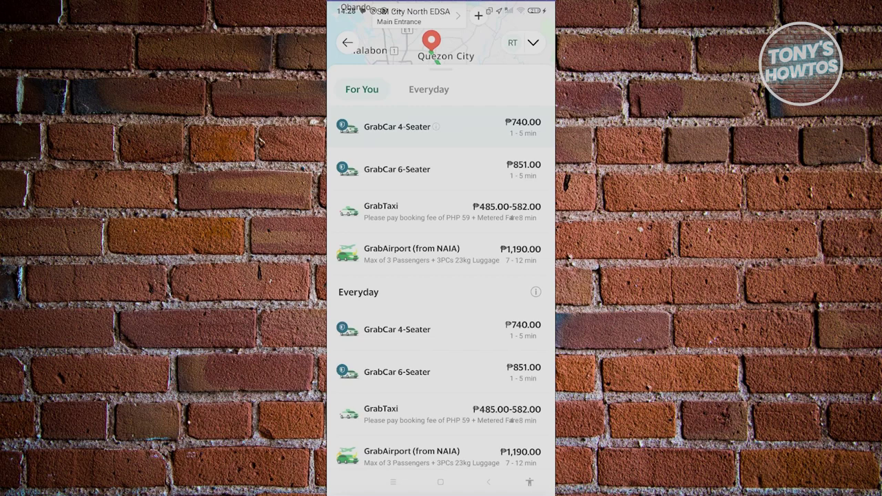
pyautogui.scroll(-2, 441, 286)
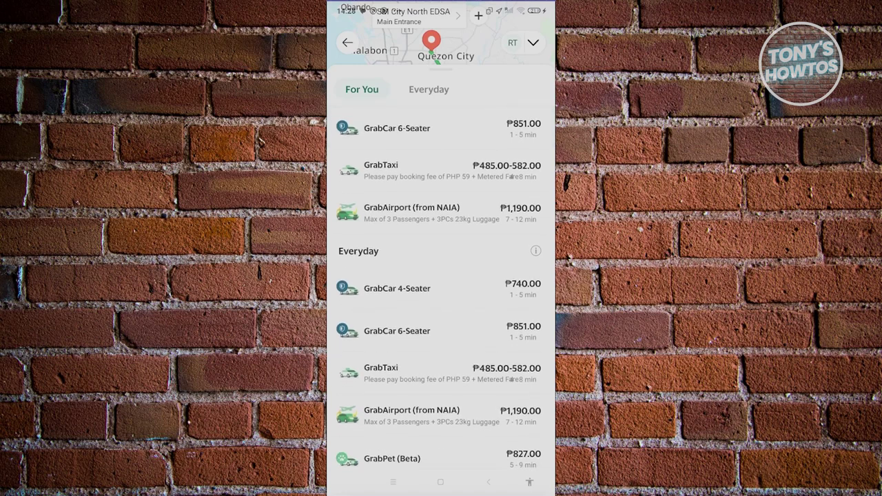
pyautogui.scroll(-2, 441, 286)
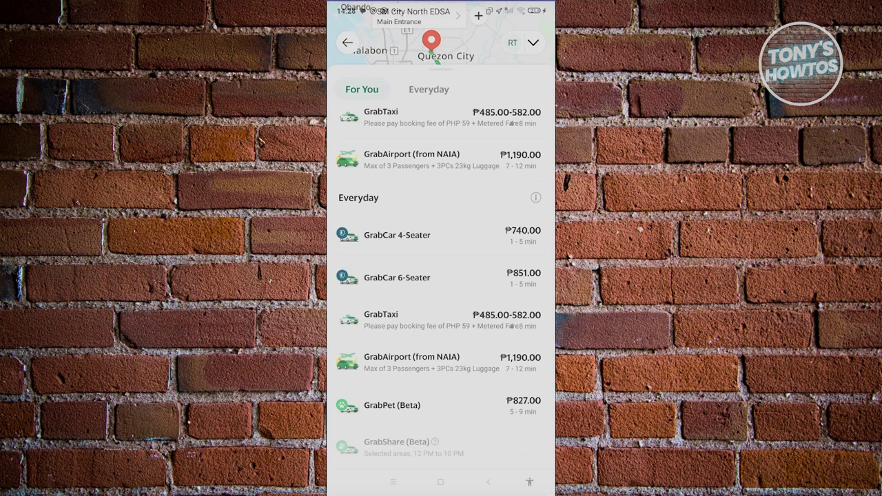
pyautogui.scroll(1, 441, 275)
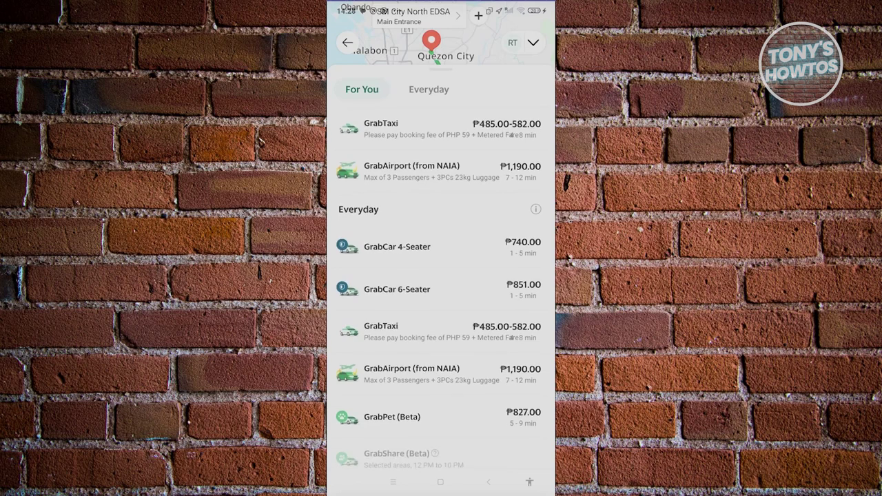
pyautogui.scroll(2, 441, 276)
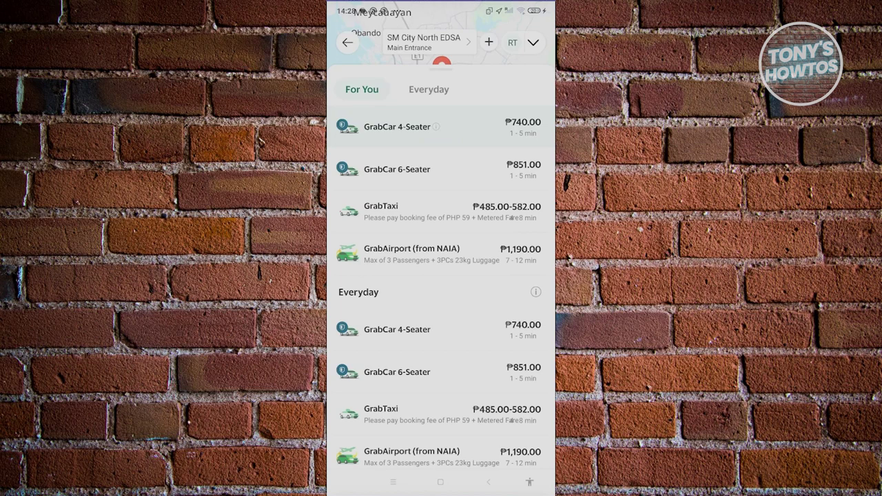
pyautogui.scroll(2, 441, 276)
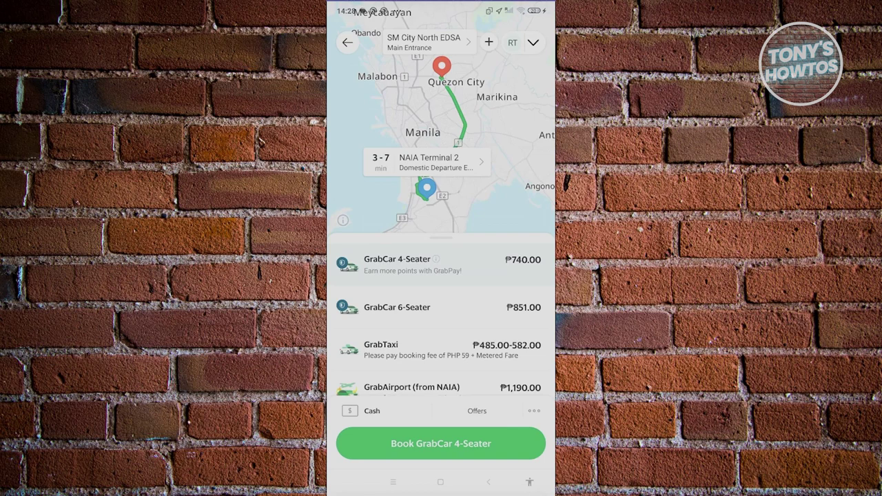
pyautogui.click(477, 411)
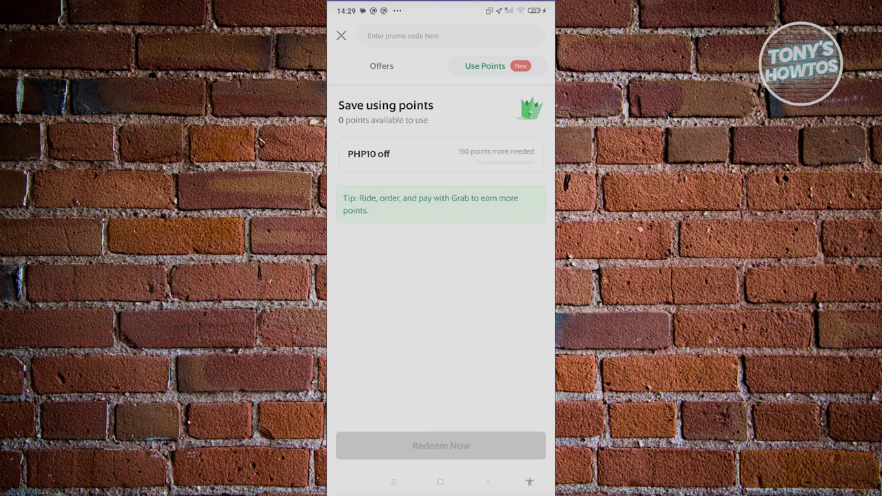
# - Read the PAROKYA MUSICAL P50 OFF promo terms and set it aside with Use Later
pyautogui.click(381, 65)
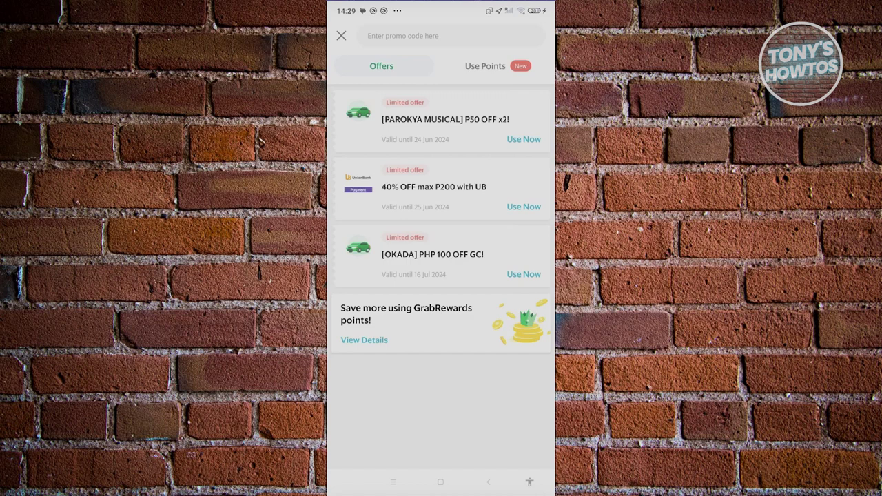
pyautogui.click(524, 139)
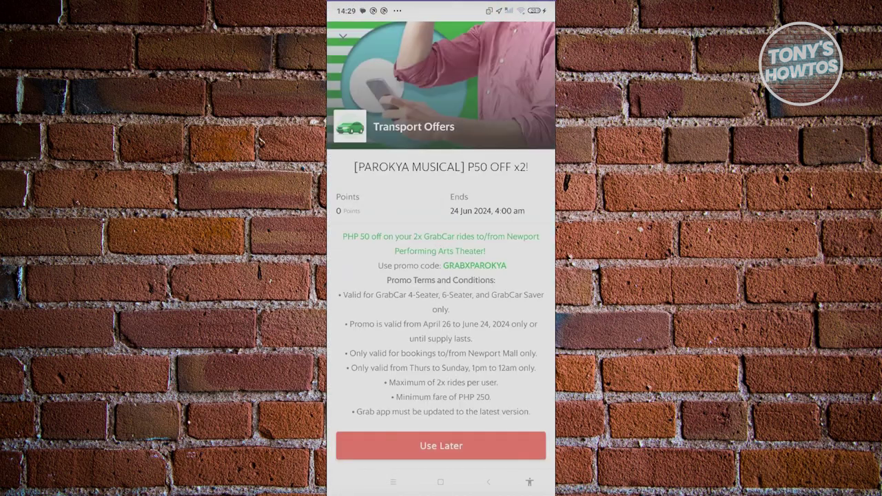
pyautogui.scroll(-2, 441, 276)
pyautogui.scroll(2, 441, 275)
pyautogui.scroll(-3, 441, 276)
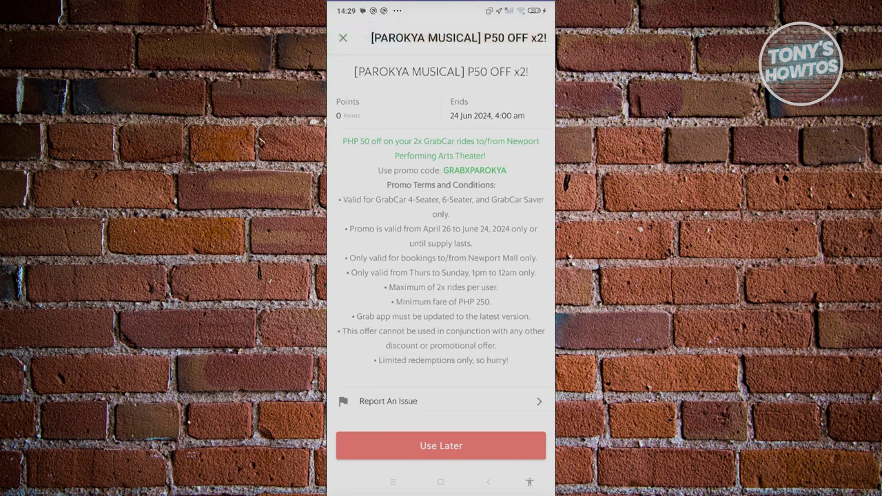
pyautogui.click(441, 446)
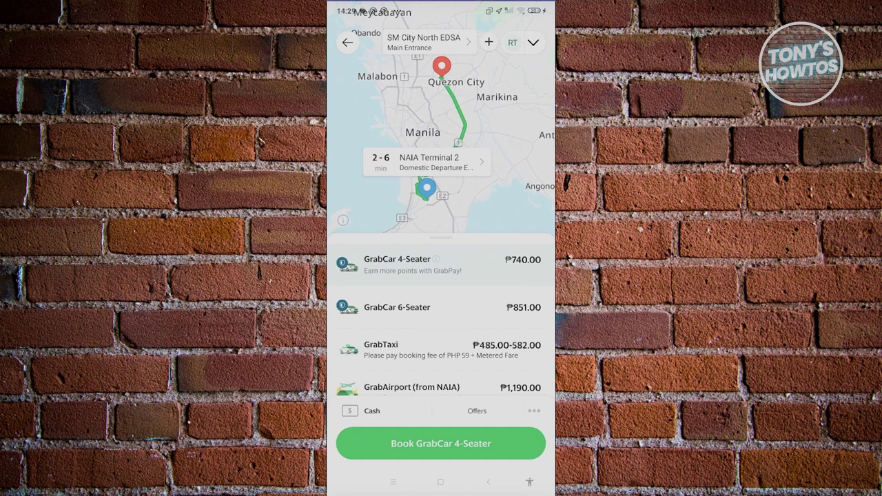
# - Begin adding a bank card in place of Cash, choosing manual card-details entry
pyautogui.click(365, 411)
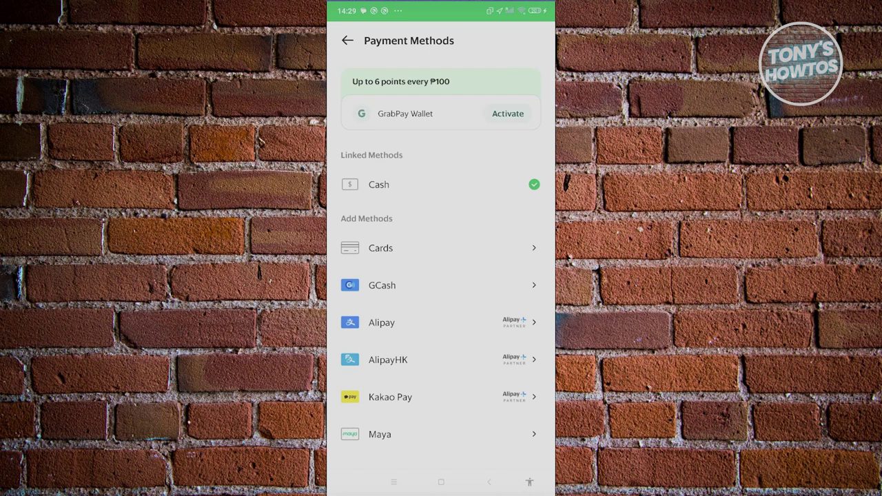
pyautogui.click(380, 248)
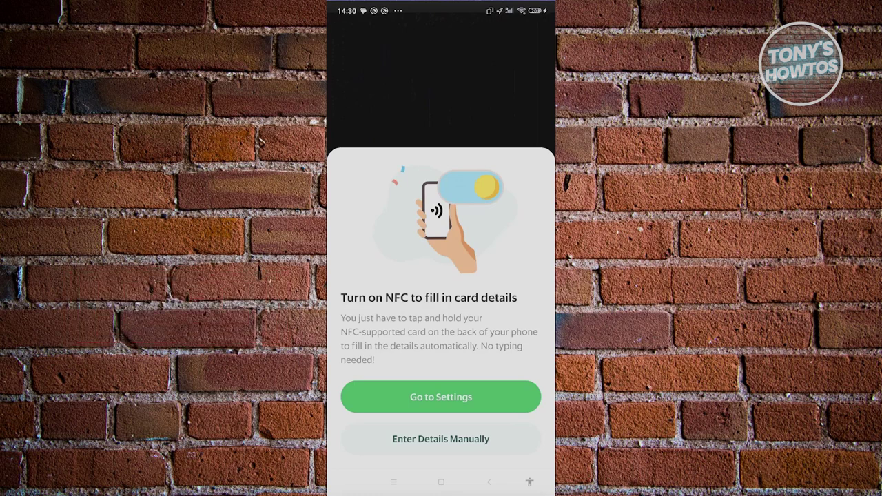
pyautogui.click(440, 438)
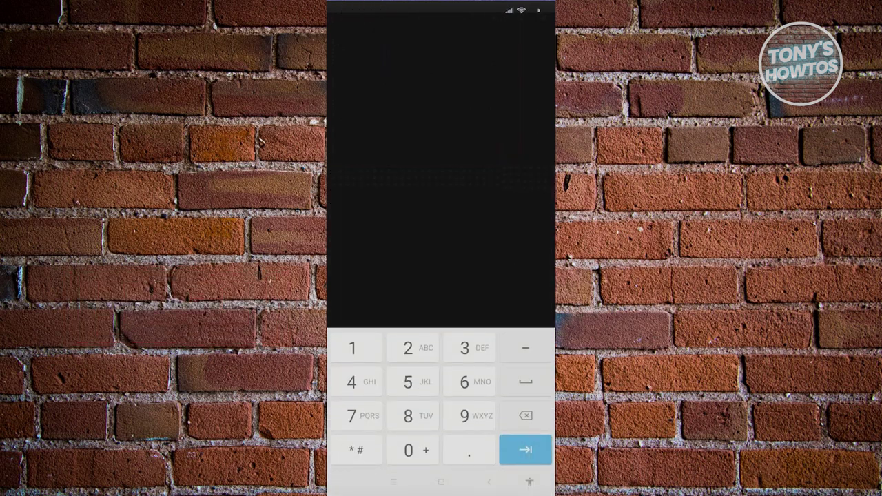